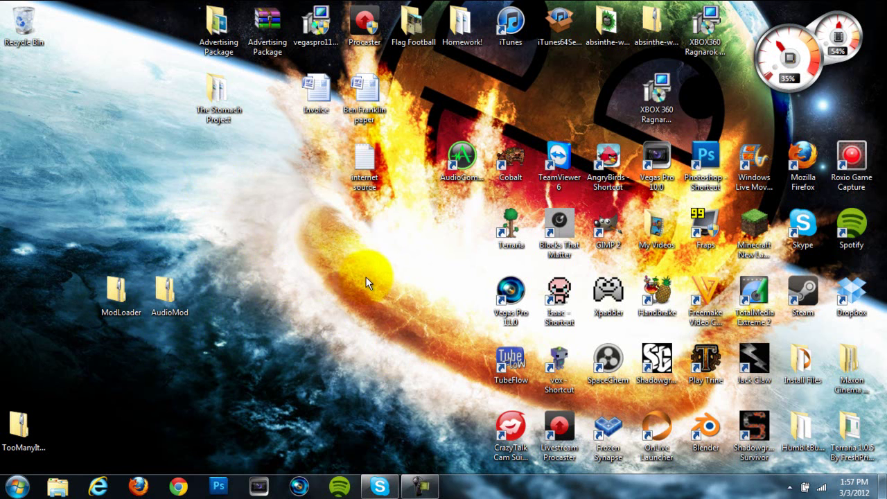
Step: Extract the ModLoader zip to a ModLoader folder on the desktop, placed below its zip
left_click(115, 295)
left_click(175, 308)
left_click(241, 313)
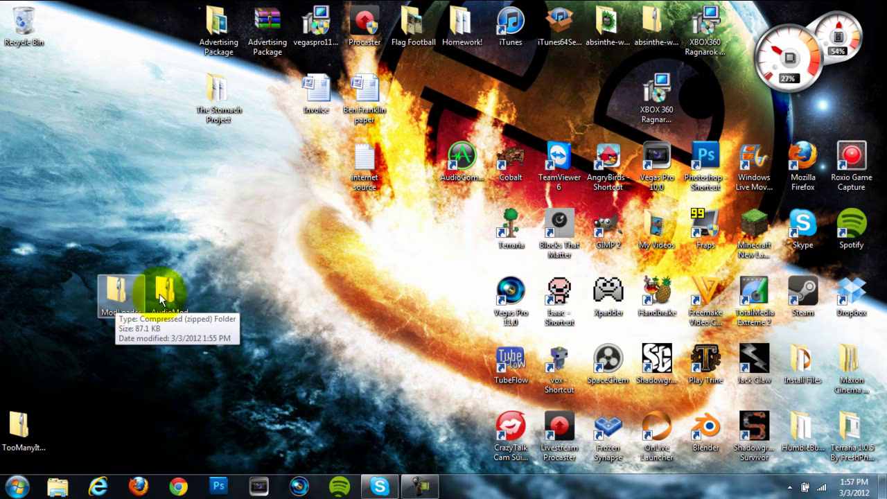
left_click(117, 293)
right_click(116, 293)
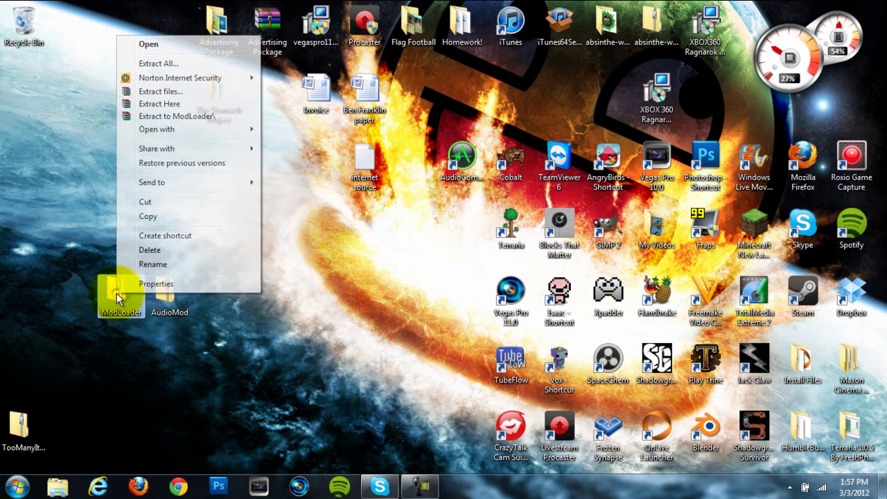
left_click(169, 64)
left_click(560, 366)
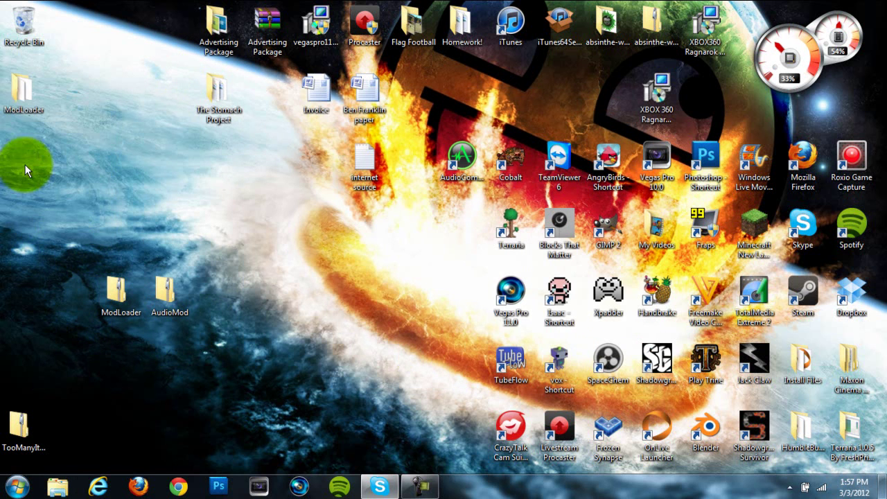
left_click_drag(21, 90, 128, 358)
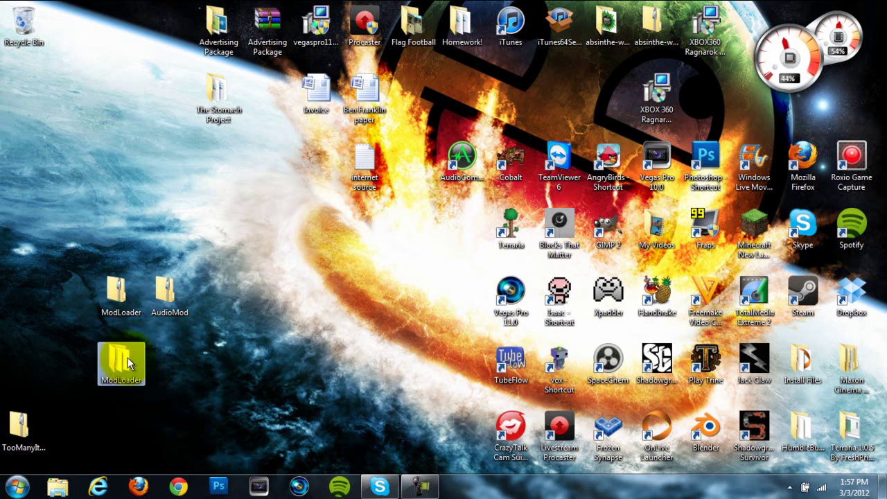
Step: Extract the AudioMod zip to an AudioMod folder on the desktop, placed below its zip
right_click(160, 294)
left_click(203, 62)
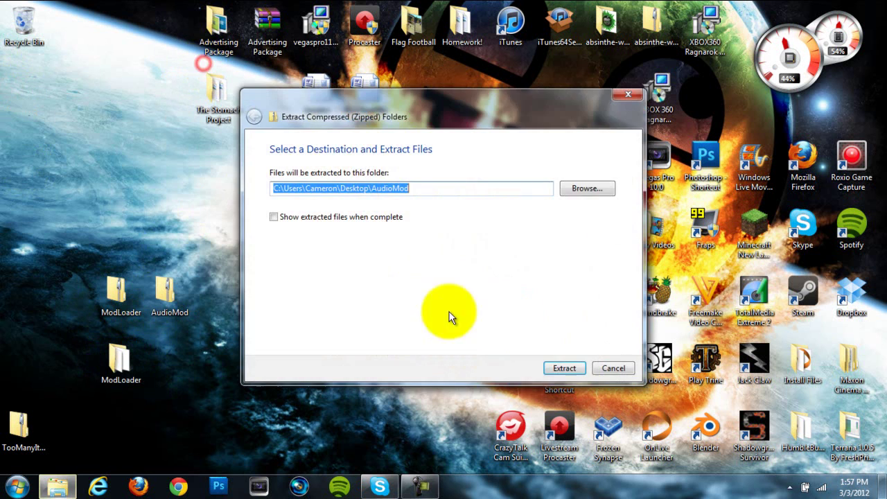
left_click(553, 369)
left_click_drag(11, 86, 25, 360)
Step: Move the two zips to the desktop's left edge and place the ModLoader and AudioMod folders side by side
left_click_drag(118, 295, 22, 294)
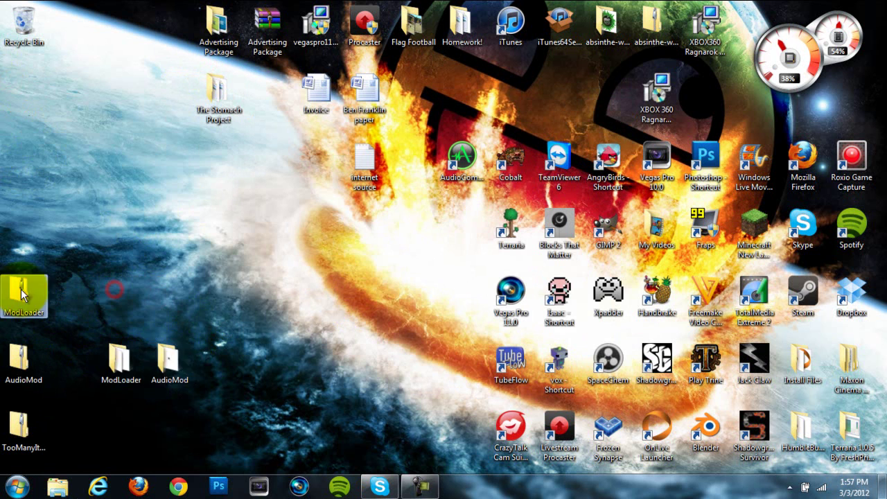
left_click_drag(119, 357, 170, 223)
left_click_drag(168, 357, 121, 223)
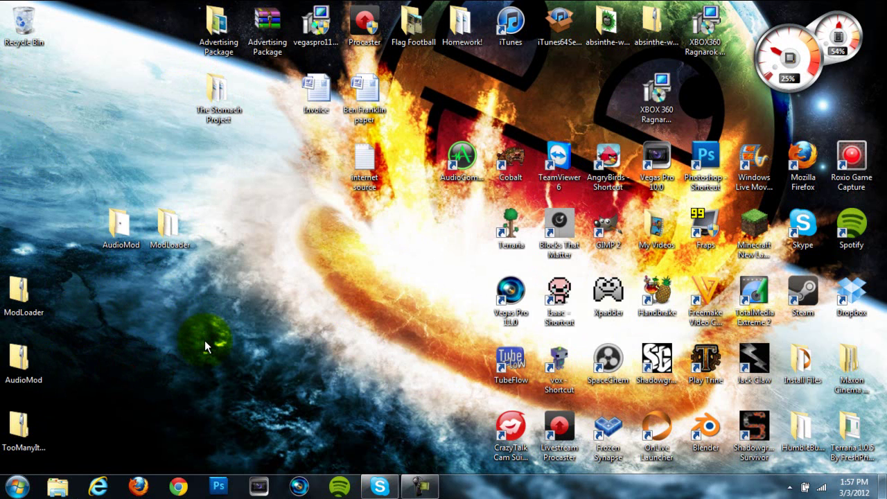
Step: Navigate via %appdata% to the .minecraft bin folder containing minecraft.jar
left_click(15, 486)
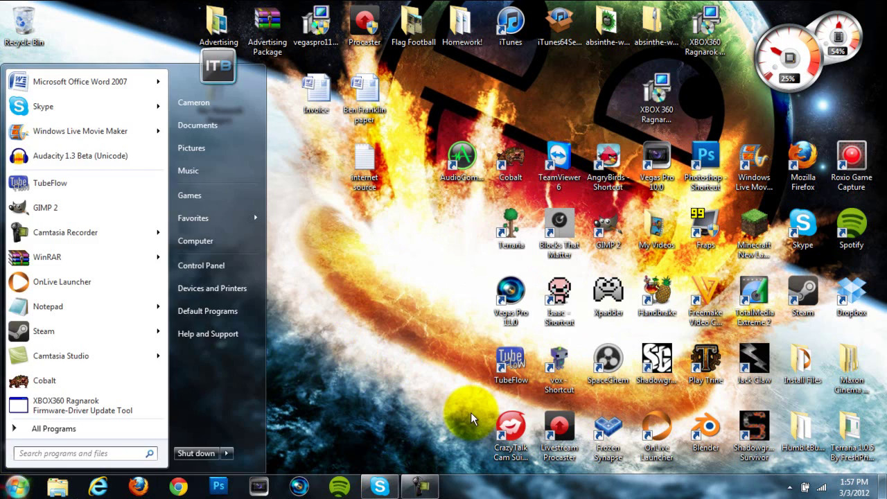
type("%app")
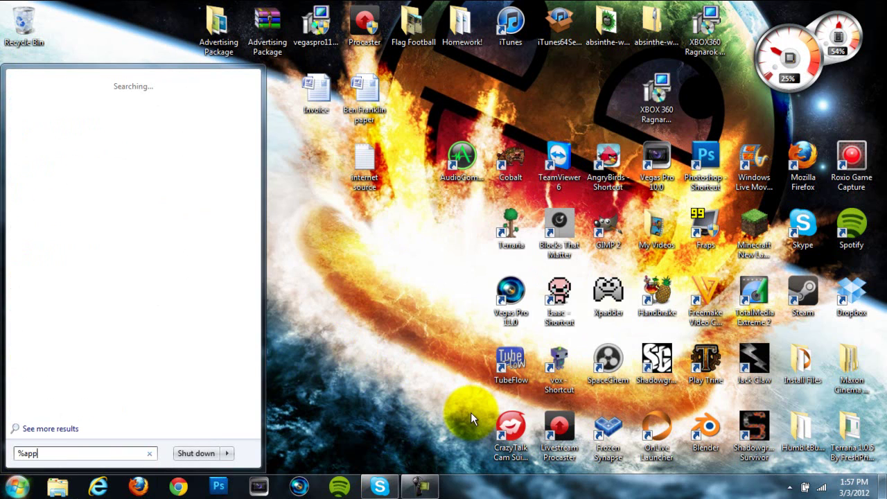
type("data%")
key("Return")
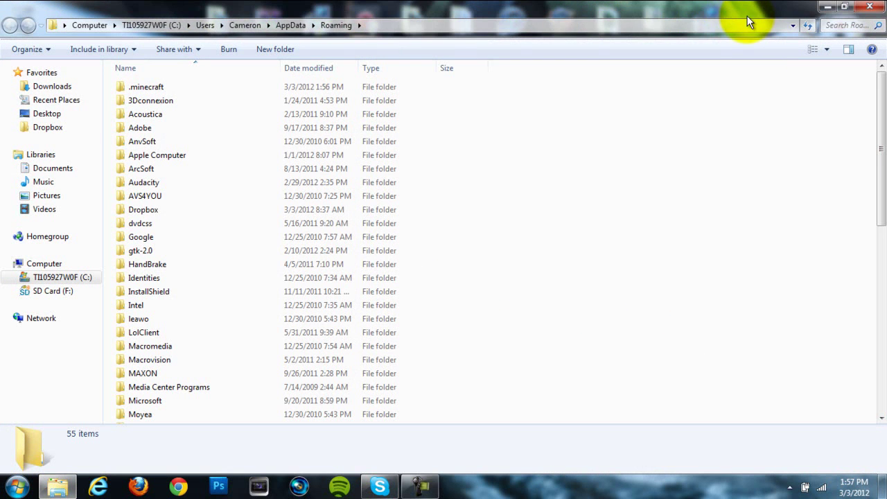
double_click(162, 86)
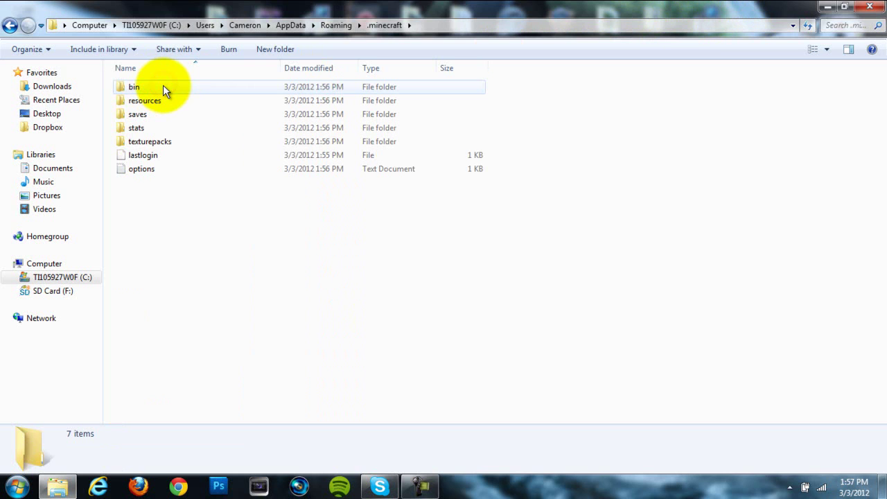
double_click(163, 85)
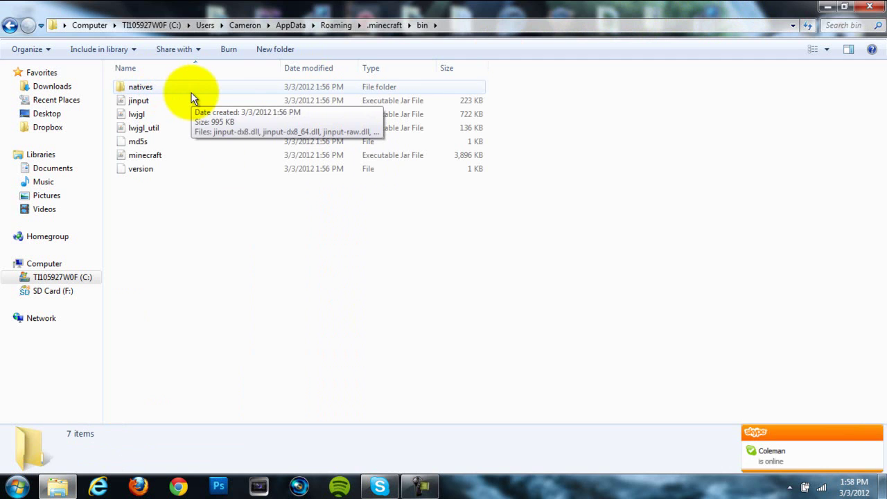
left_click(876, 436)
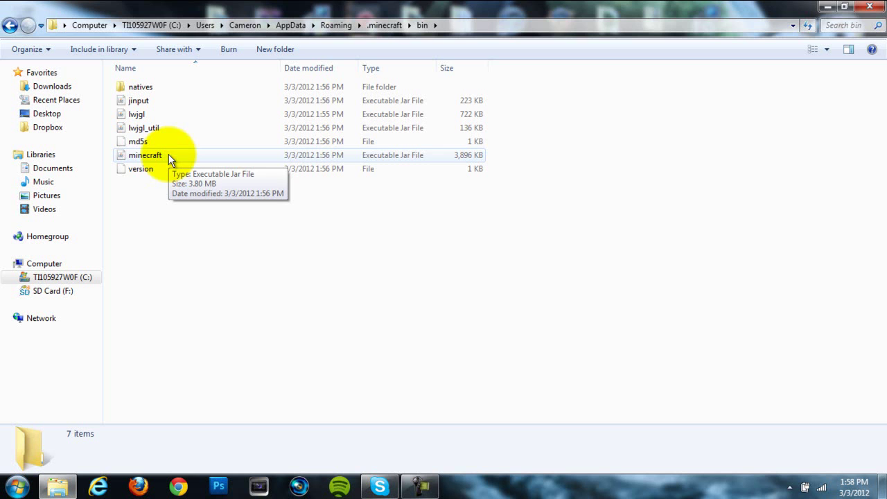
Step: Open minecraft.jar in WinRAR and dismiss the evaluation reminder
right_click(143, 160)
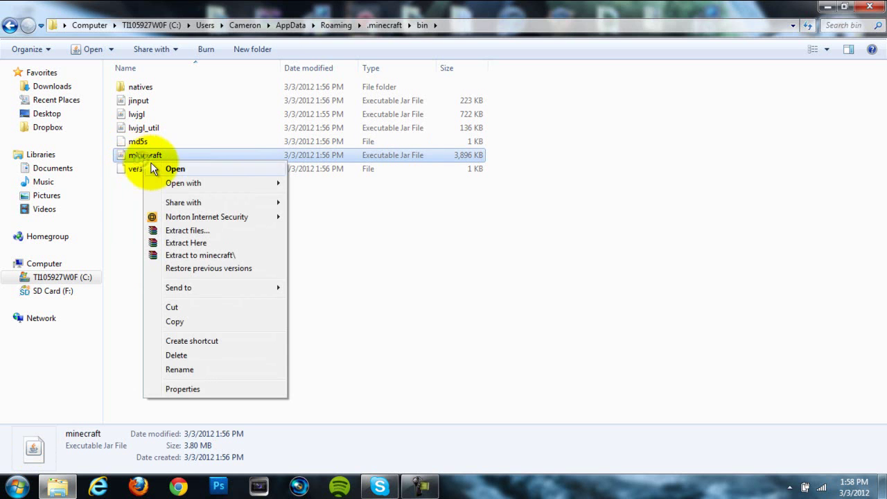
mouse_move(208, 185)
left_click(303, 197)
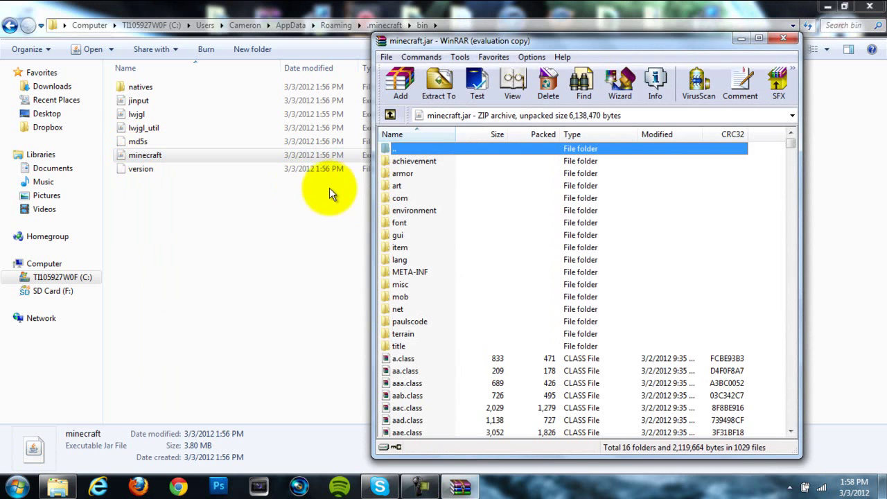
left_click(650, 251)
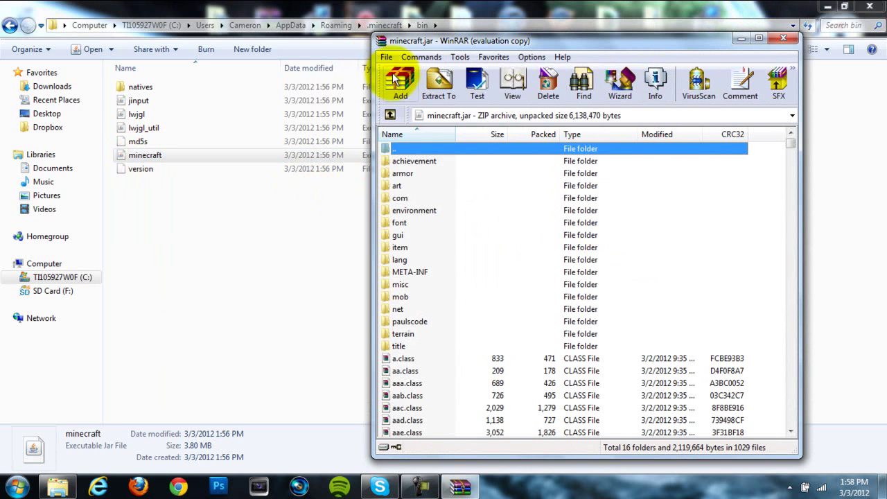
Step: Delete the META-INF folder from minecraft.jar and minimize the bin folder window
left_click(427, 274)
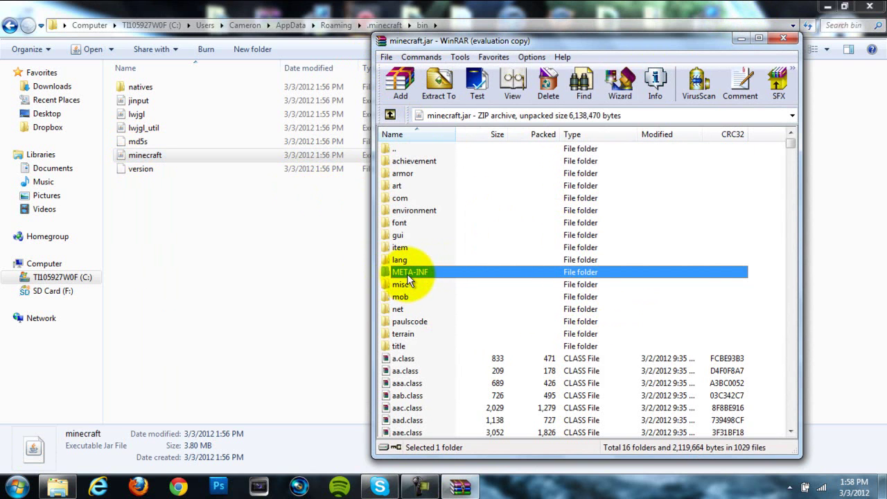
right_click(419, 271)
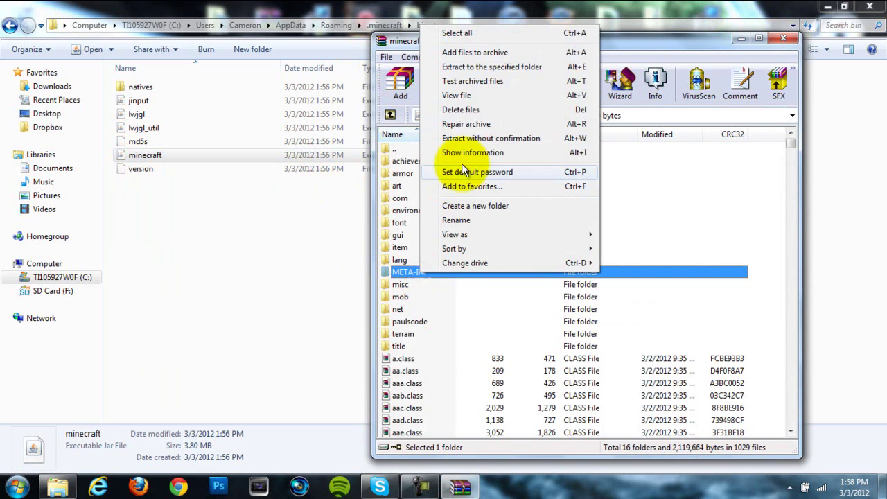
left_click(478, 109)
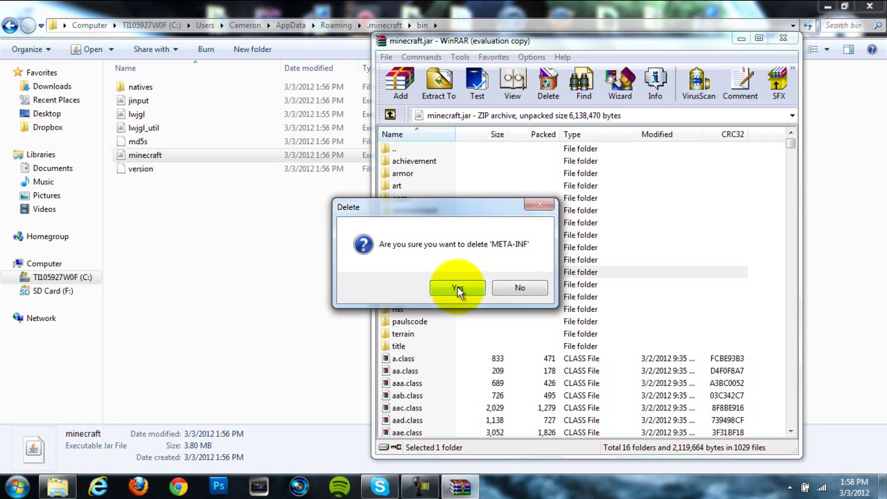
left_click(458, 286)
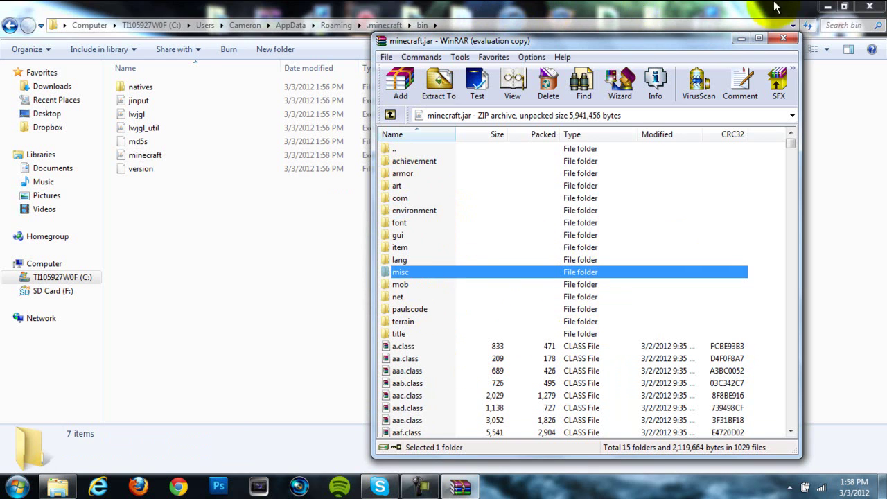
left_click(827, 6)
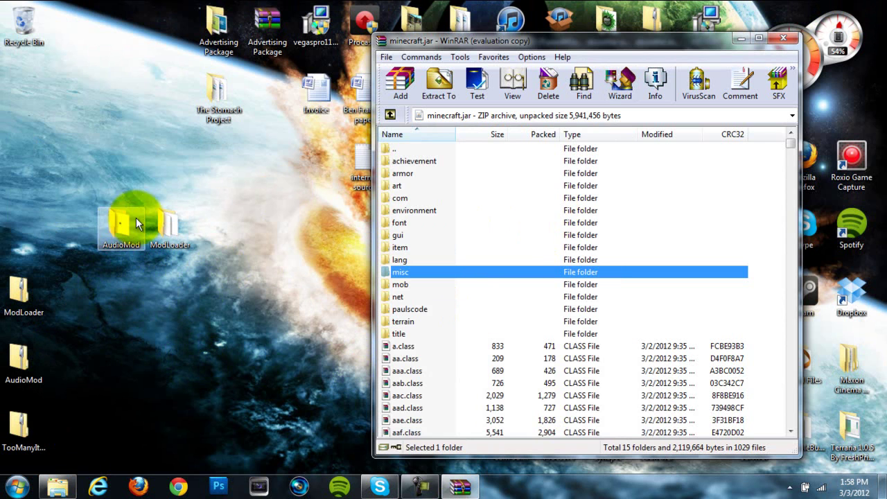
Step: Add all 15 ModLoader files to minecraft.jar, then delete the ModLoader desktop folder
double_click(125, 233)
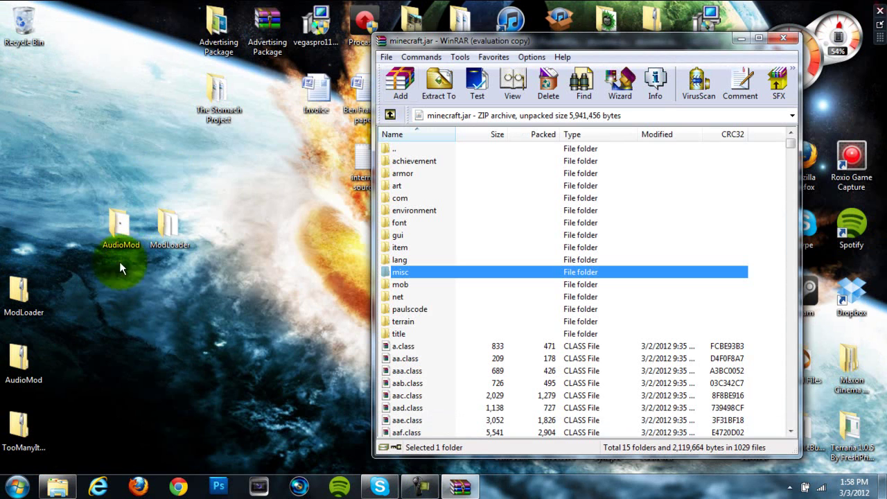
left_click(185, 229)
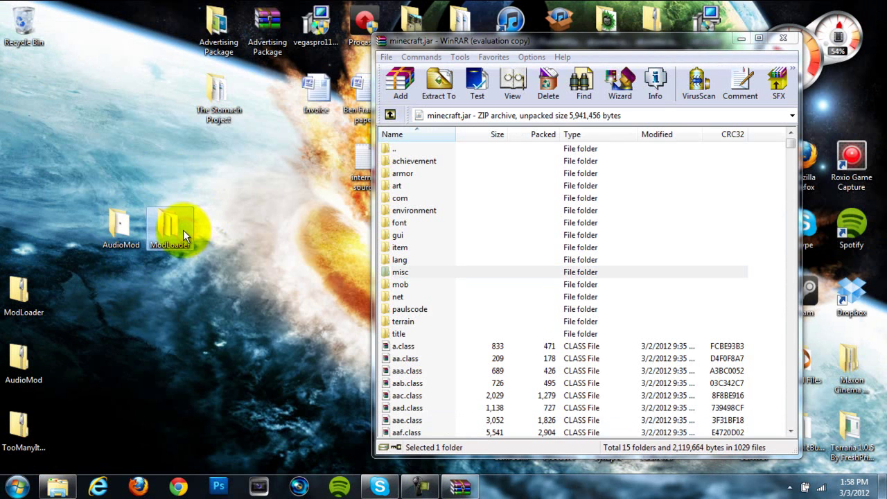
double_click(173, 231)
left_click_drag(204, 365, 771, 391)
left_click(580, 357)
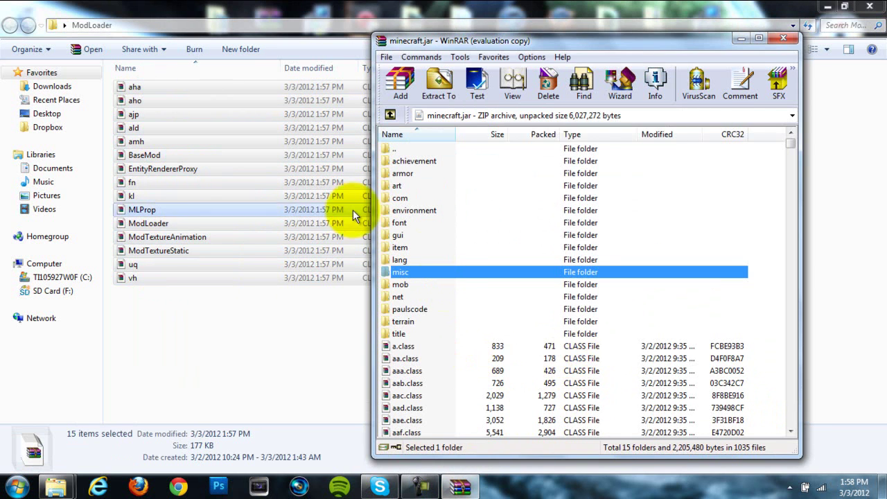
left_click(278, 7)
left_click(869, 6)
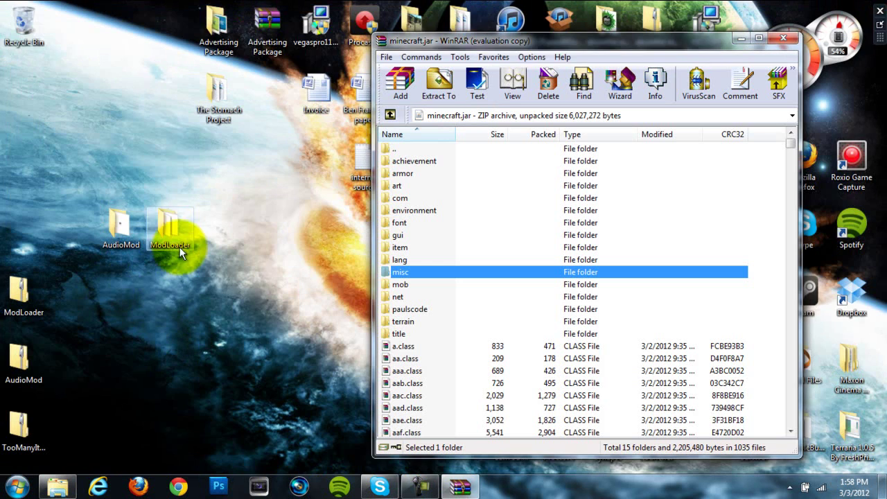
left_click_drag(179, 247, 32, 21)
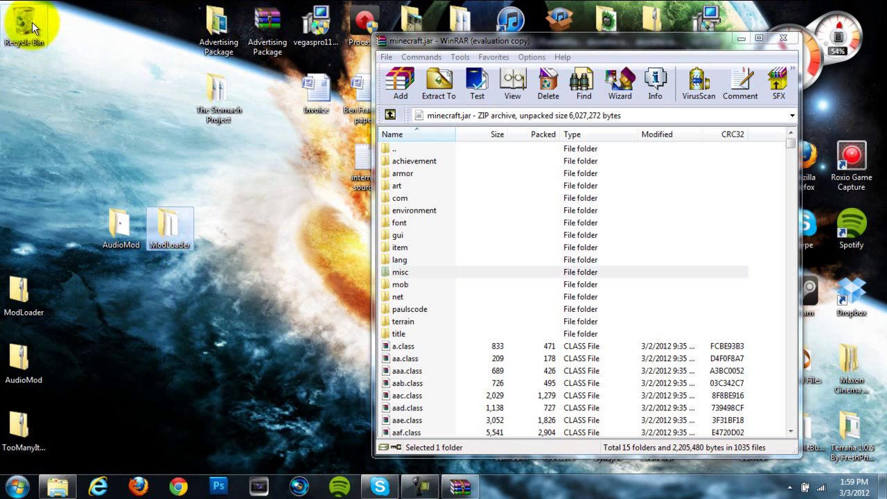
Step: Add AudioMod's ibxm, paulscode and rz into minecraft.jar and close the AudioMod folder
double_click(130, 245)
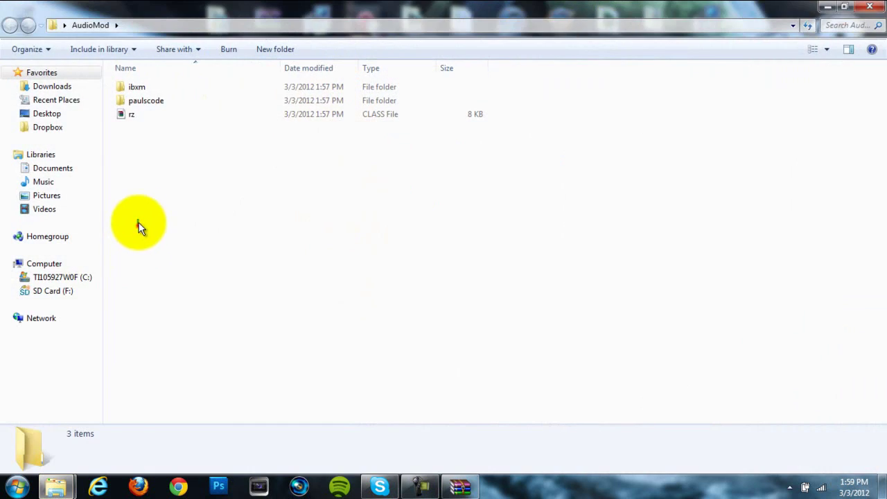
left_click_drag(138, 225, 753, 382)
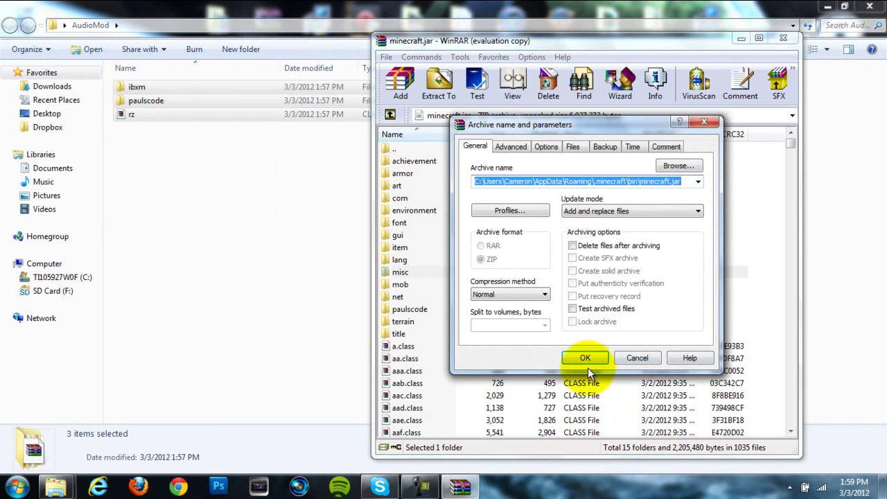
left_click(587, 364)
left_click(869, 6)
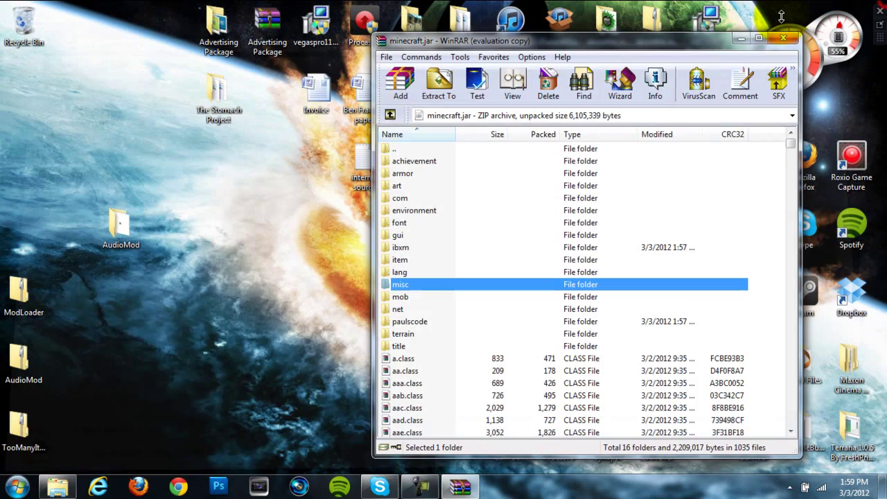
Step: Close minecraft.jar, recycle the AudioMod desktop folder, and close the .minecraft bin window
left_click(784, 36)
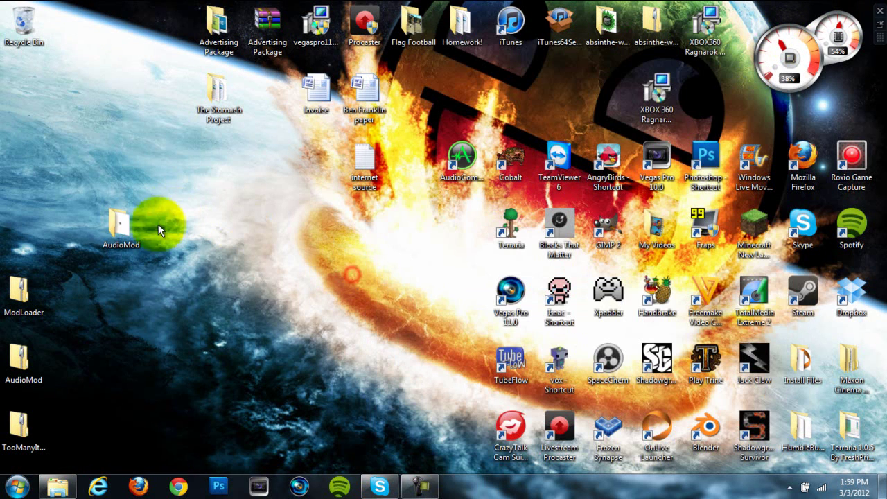
left_click_drag(158, 224, 13, 28)
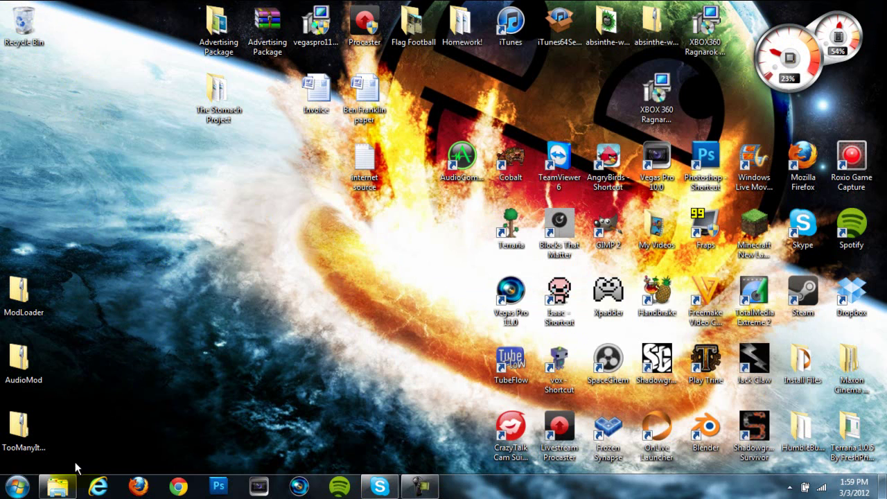
left_click(58, 486)
left_click(884, 5)
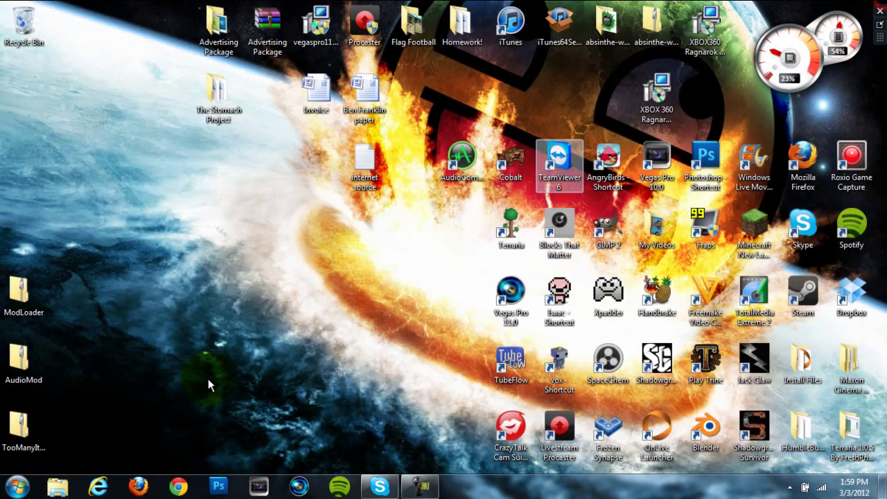